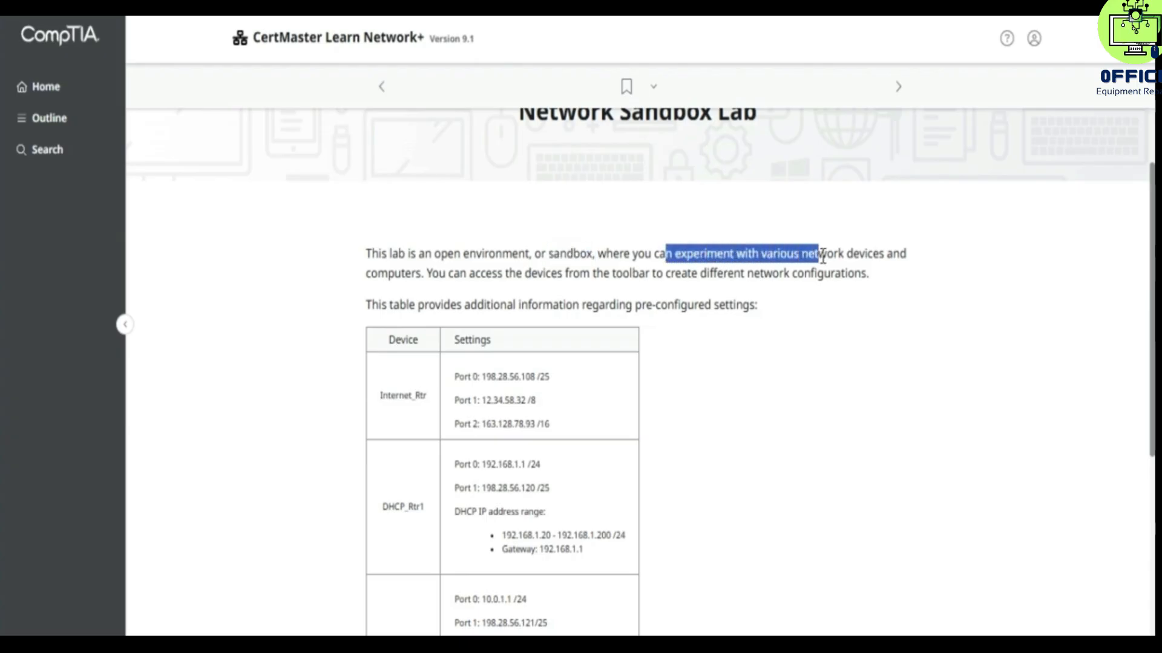
- Read the Network Sandbox Lab introduction and the table of pre-configured device settings
{"action": "left_click", "coordinate": [883, 254]}
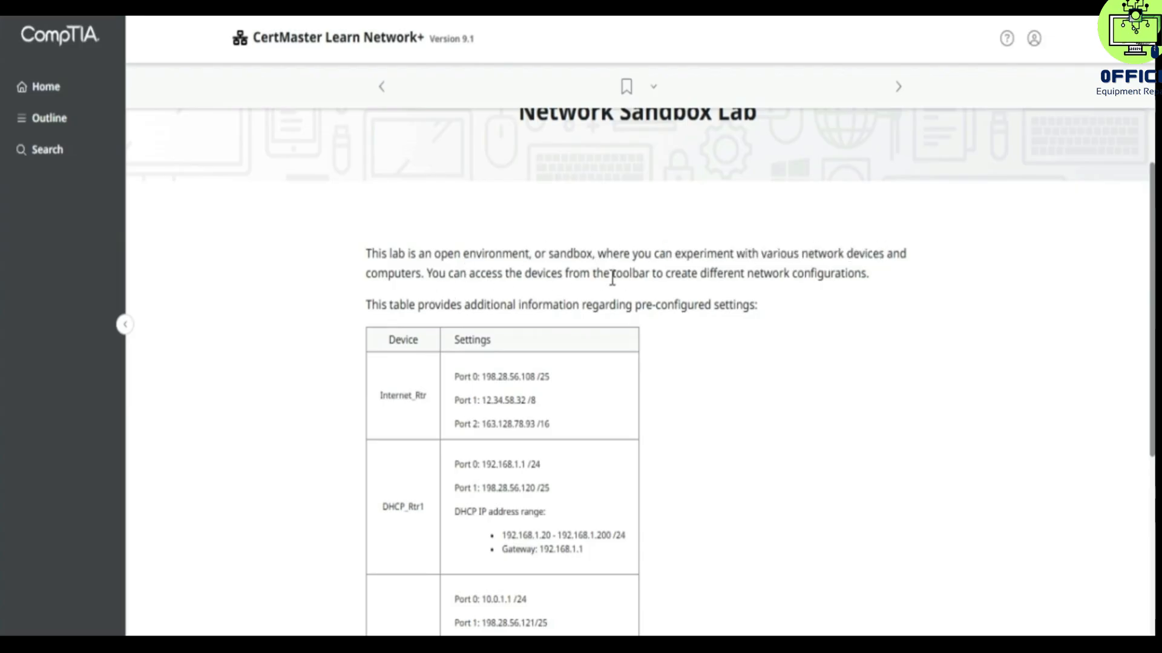
{"action": "left_click_drag", "start_coordinate": [663, 275], "coordinate": [877, 283]}
{"action": "left_click", "coordinate": [841, 272]}
{"action": "scroll", "coordinate": [841, 273], "scroll_direction": "down", "scroll_amount": 3}
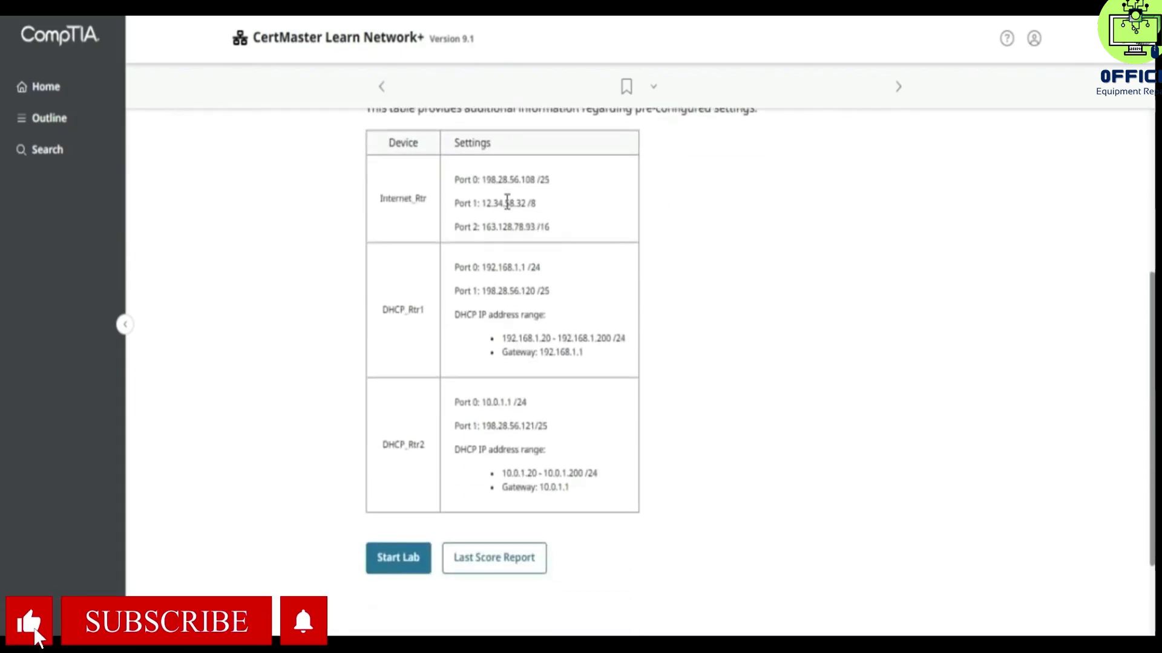
{"action": "scroll", "coordinate": [510, 223], "scroll_direction": "up", "scroll_amount": 2}
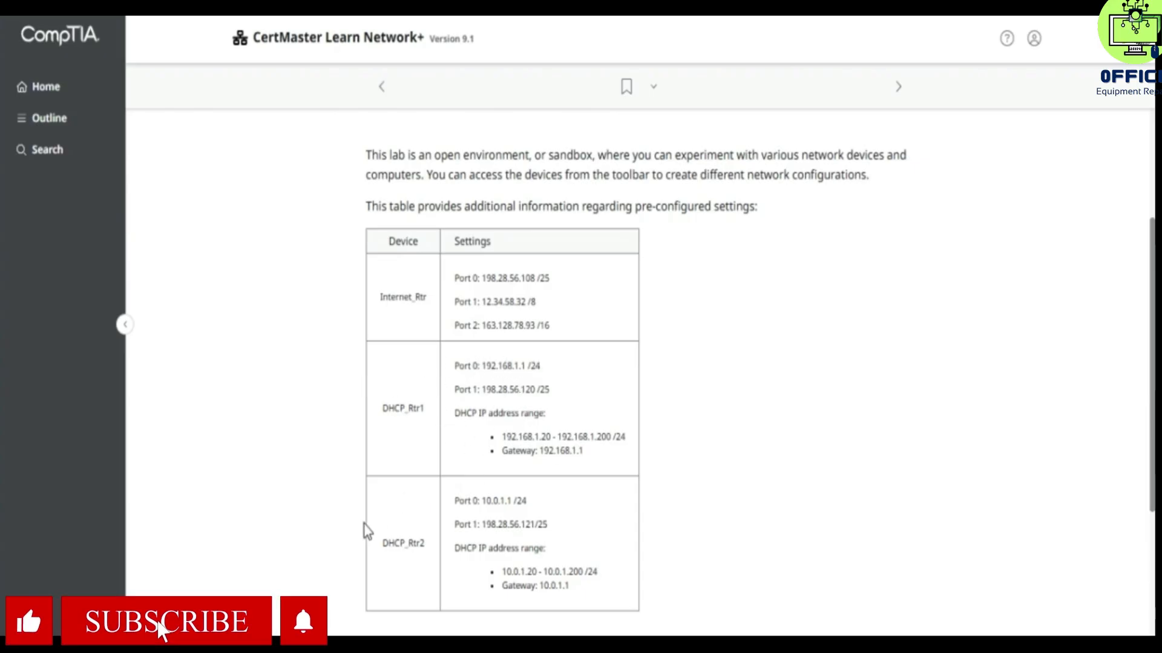
{"action": "scroll", "coordinate": [523, 582], "scroll_direction": "down", "scroll_amount": 2}
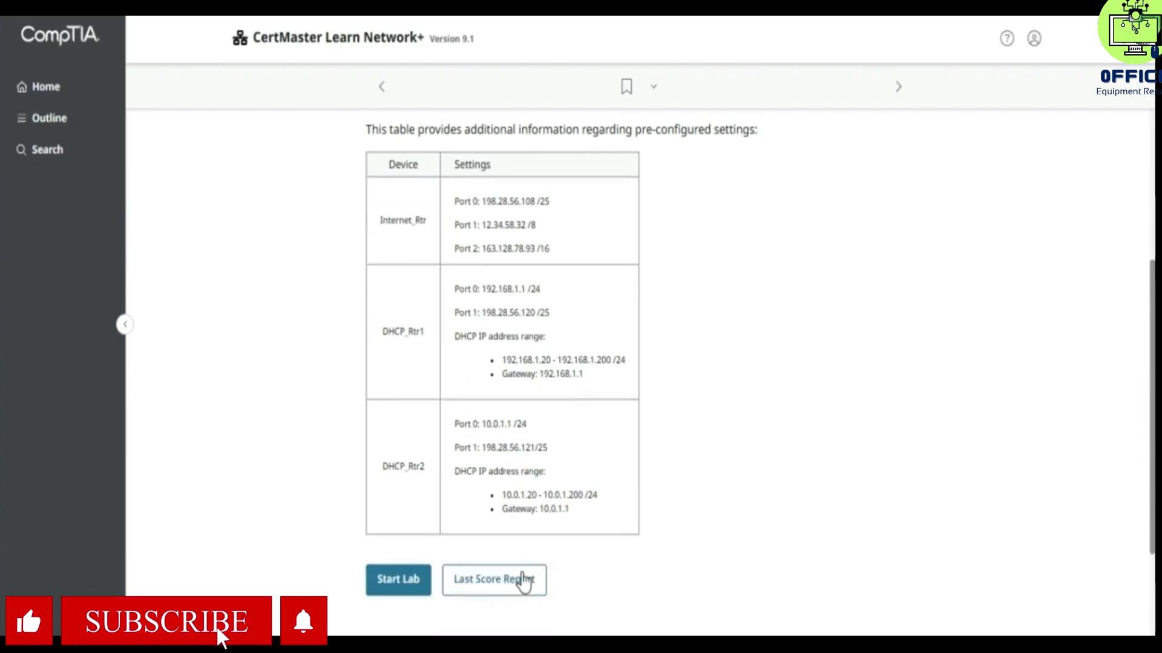
{"action": "scroll", "coordinate": [423, 563], "scroll_direction": "up", "scroll_amount": 5}
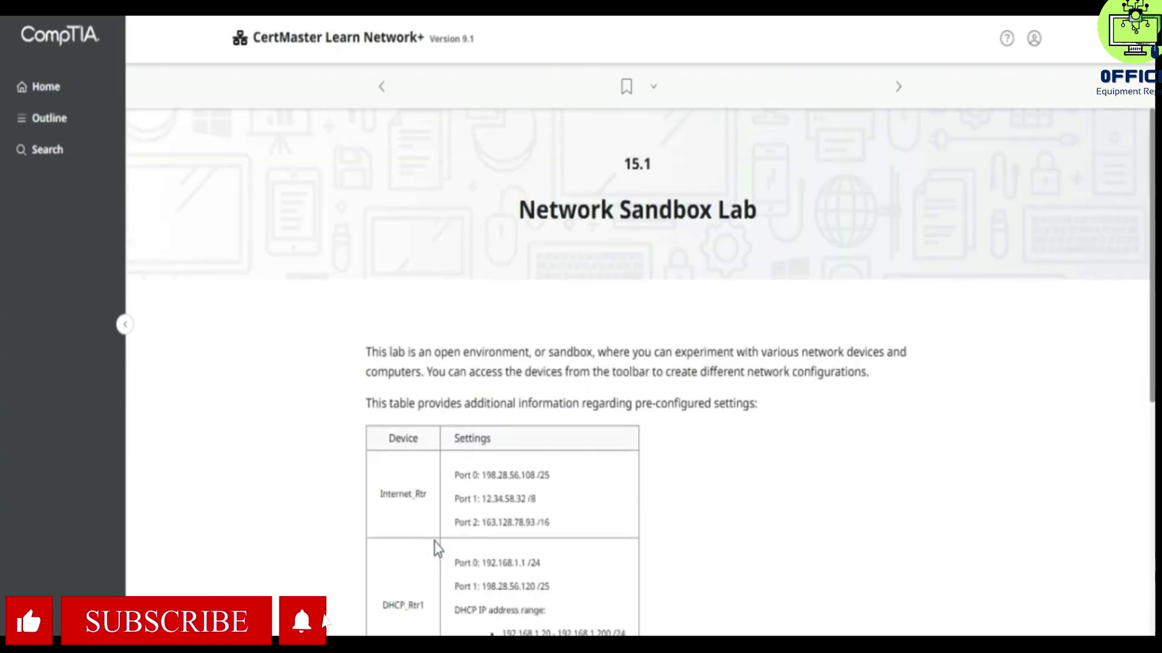
{"action": "scroll", "coordinate": [435, 544], "scroll_direction": "down", "scroll_amount": 5}
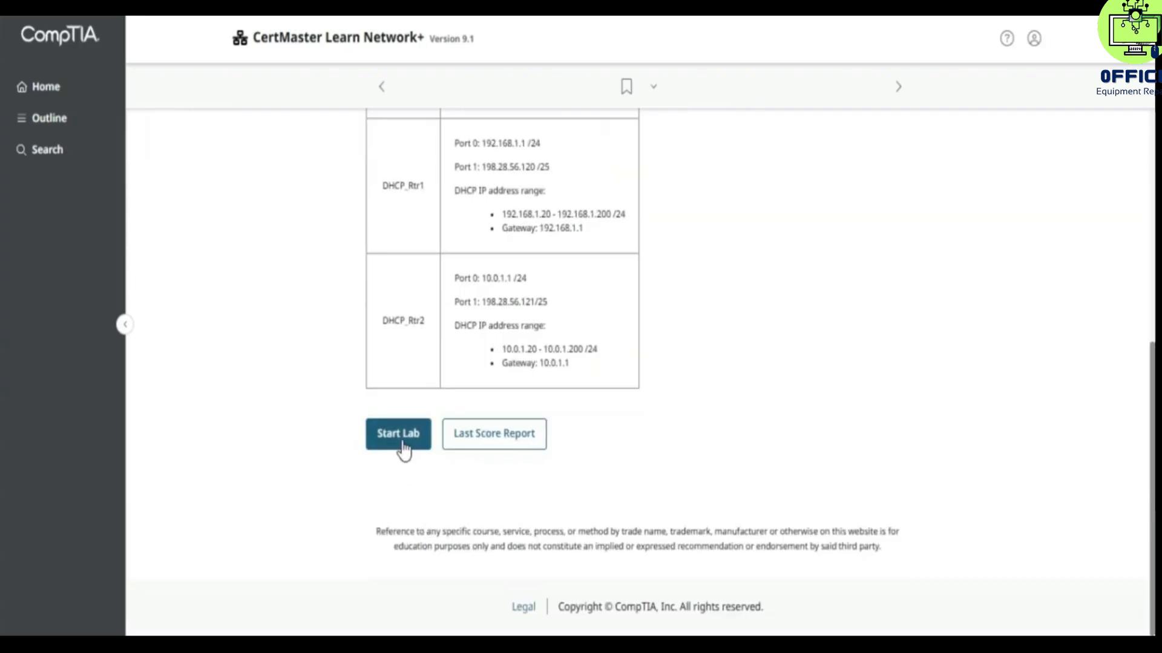
- Start the lab and place the Comp1 workstation on the empty network canvas
{"action": "left_click", "coordinate": [403, 441]}
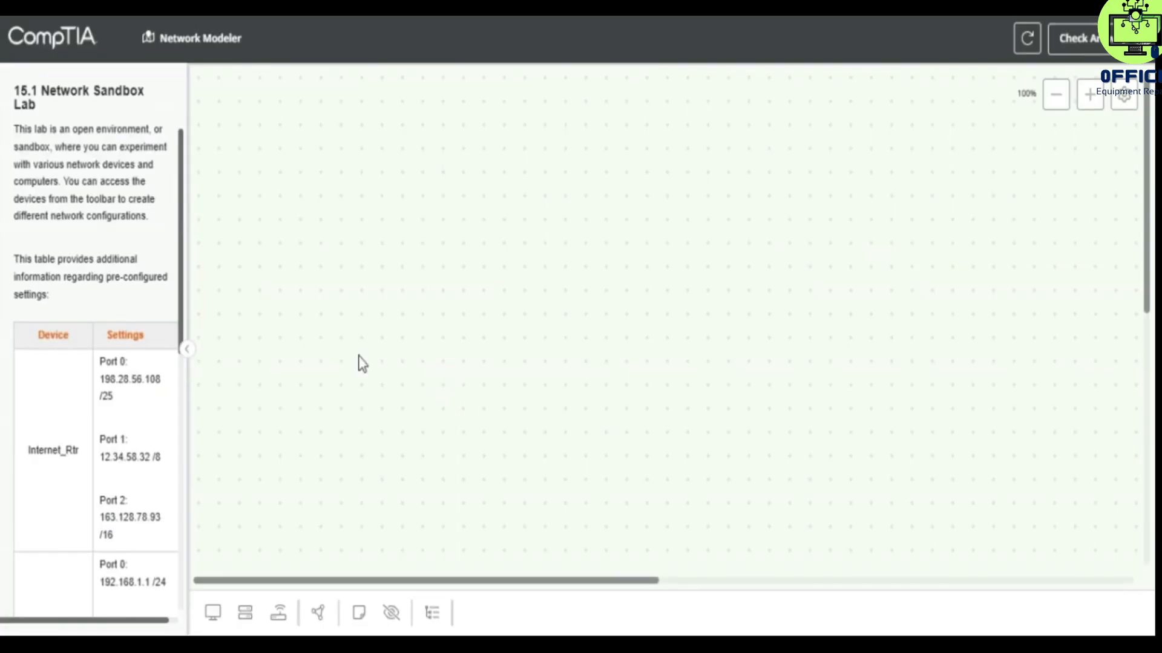
{"action": "left_click", "coordinate": [213, 612]}
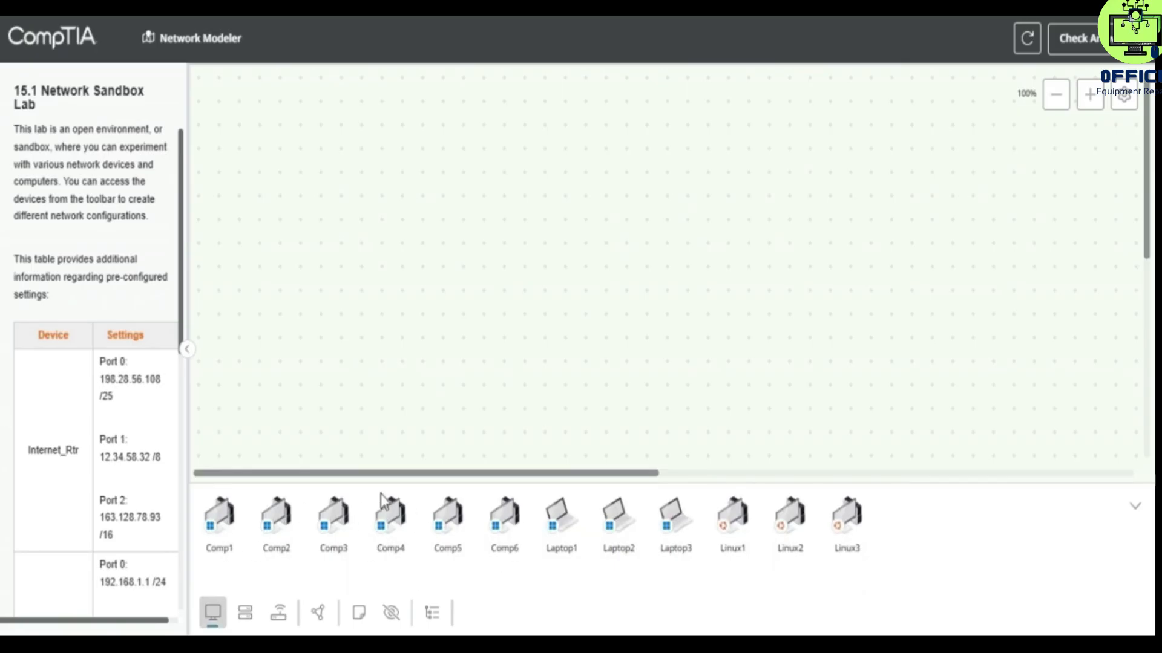
{"action": "left_click_drag", "start_coordinate": [219, 514], "coordinate": [506, 292]}
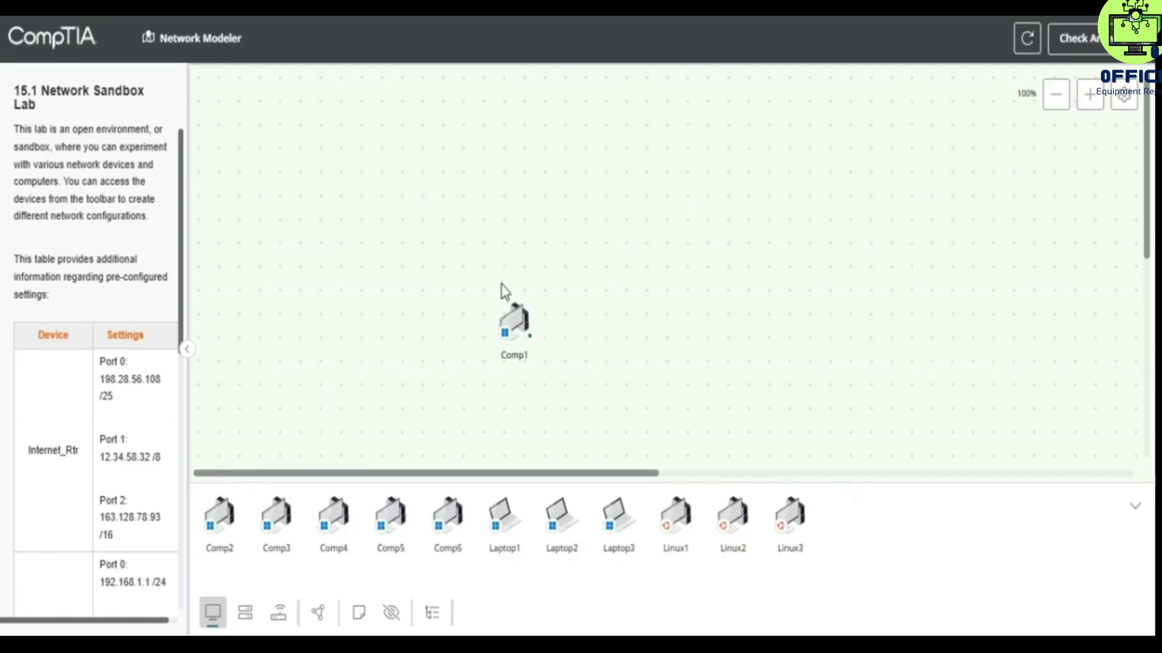
{"action": "left_click", "coordinate": [211, 609]}
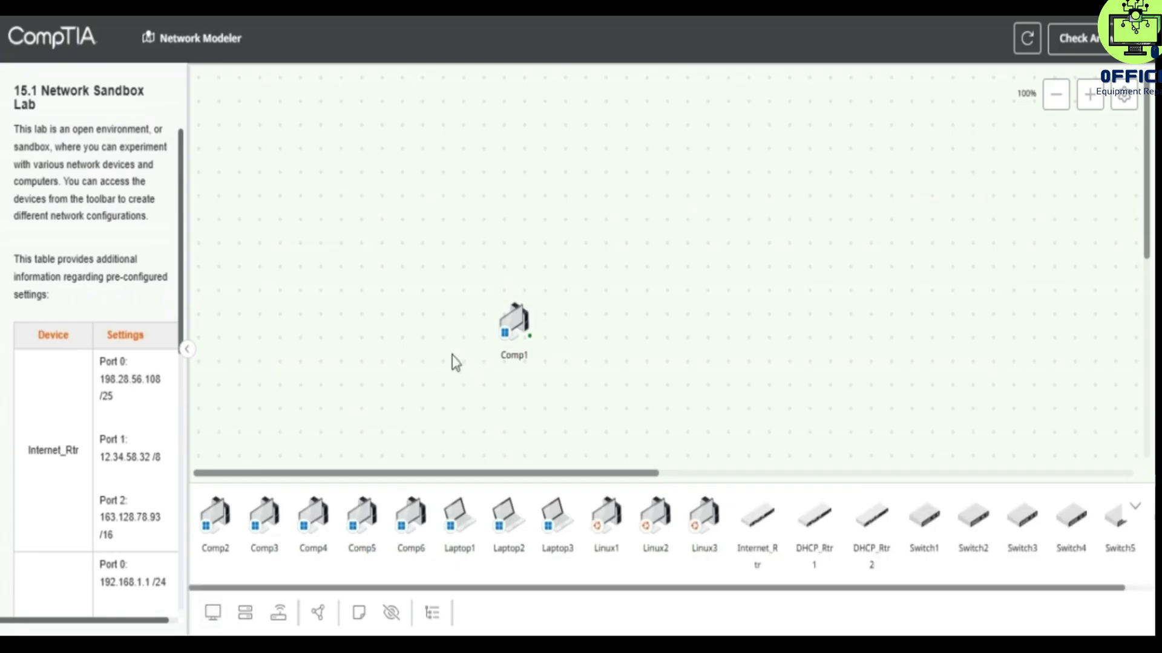
- Launch Windows on Comp1 and open Disk Management in a maximized window
{"action": "left_click", "coordinate": [507, 334]}
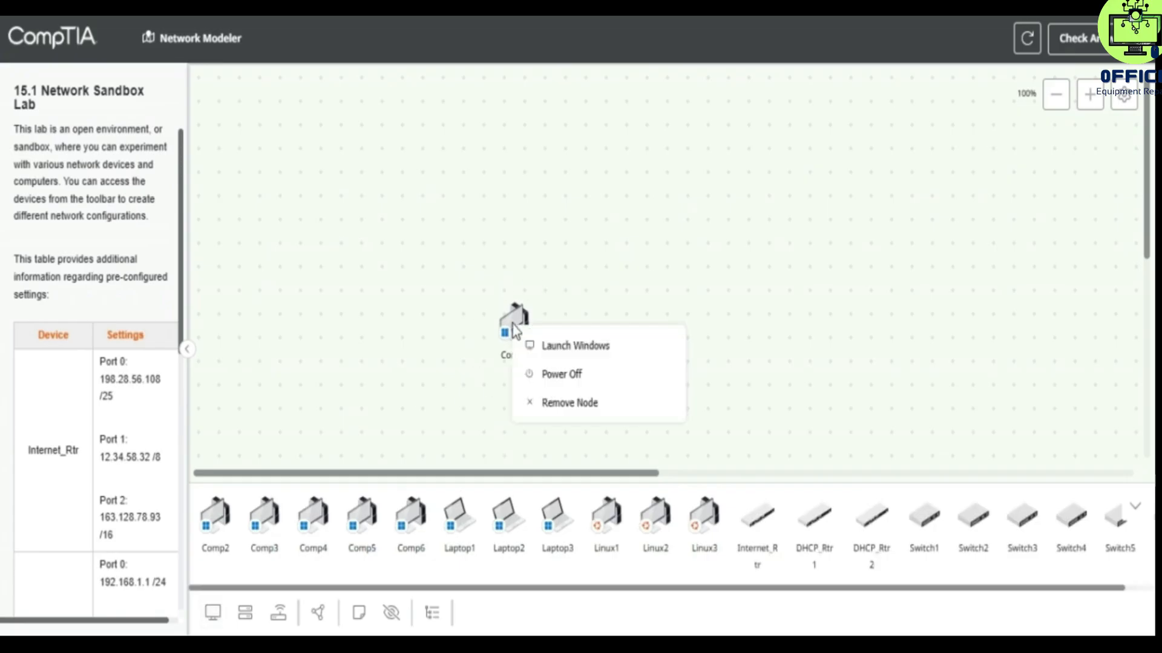
{"action": "left_click", "coordinate": [535, 351]}
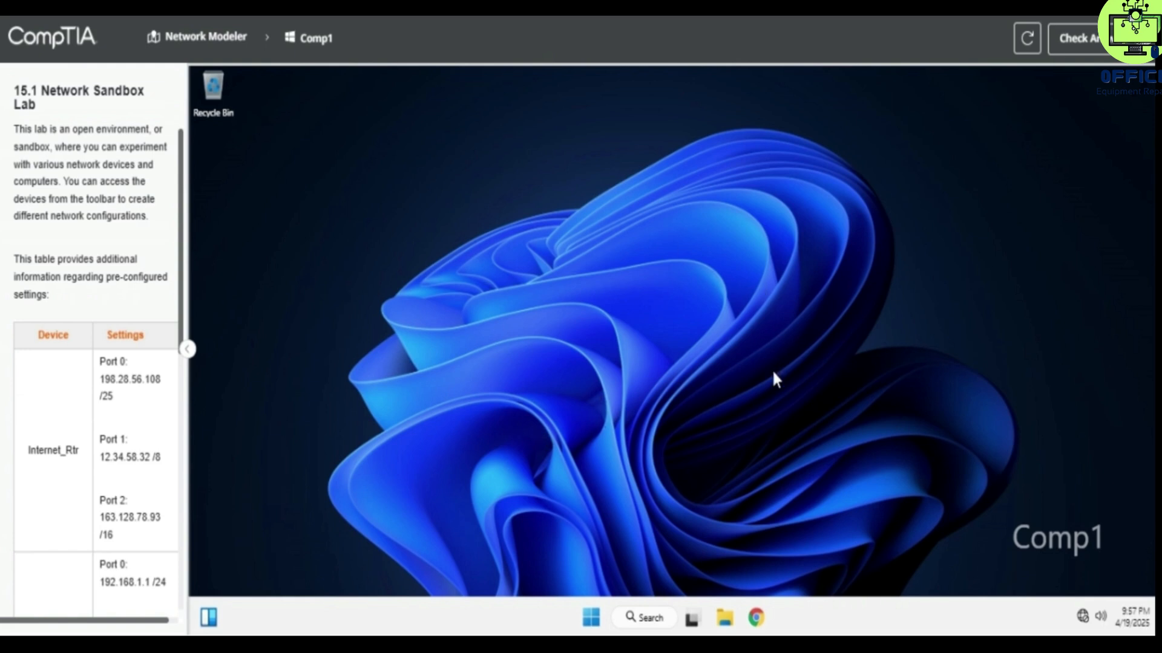
{"action": "left_click", "coordinate": [592, 617]}
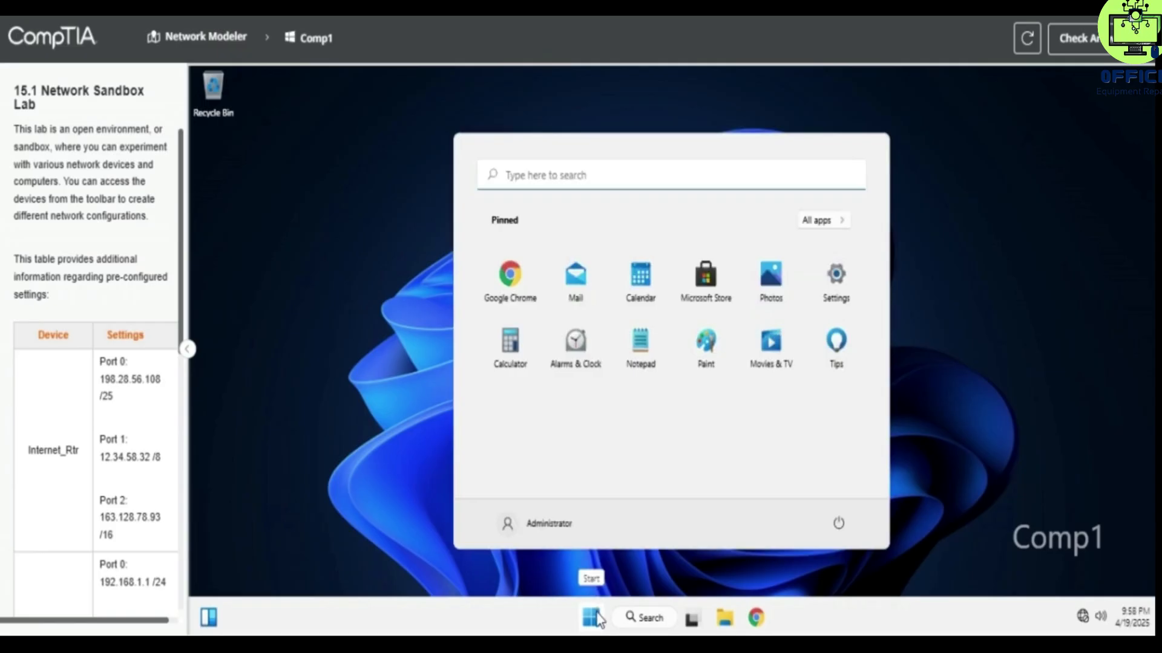
{"action": "right_click", "coordinate": [598, 618]}
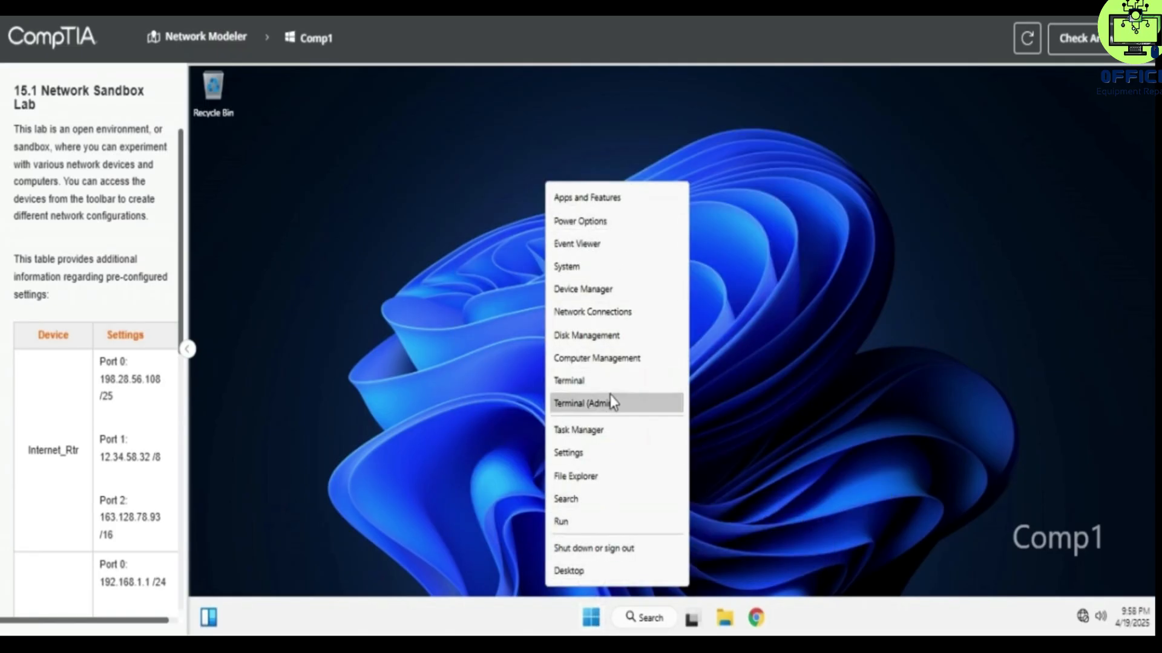
{"action": "left_click", "coordinate": [633, 339]}
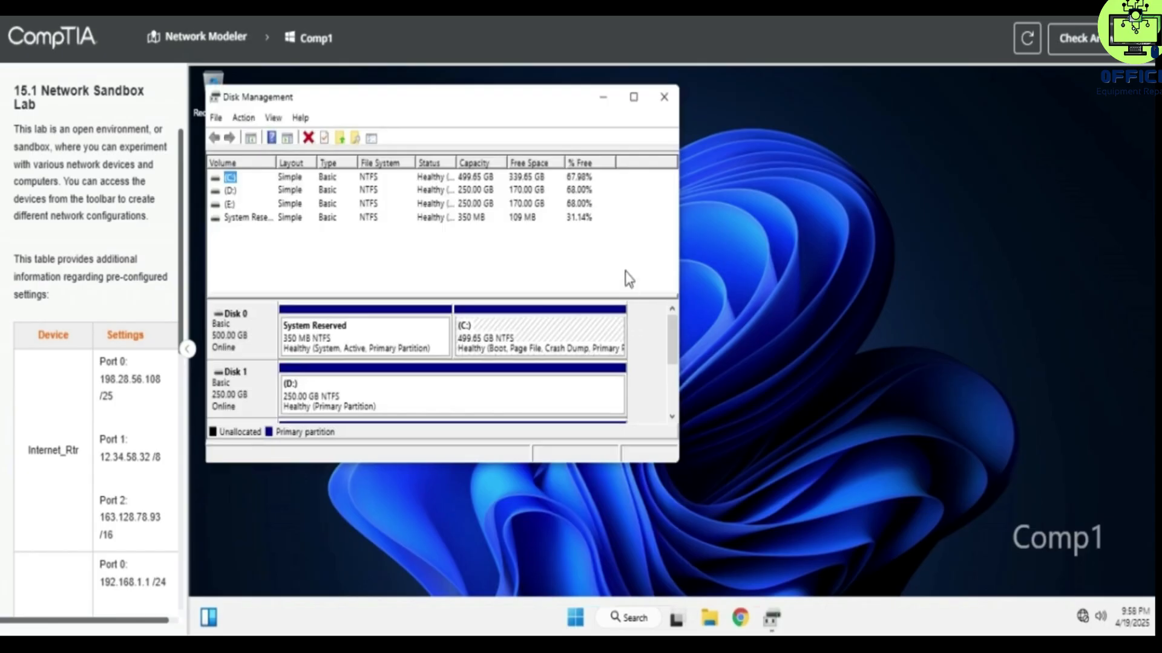
{"action": "left_click", "coordinate": [633, 98]}
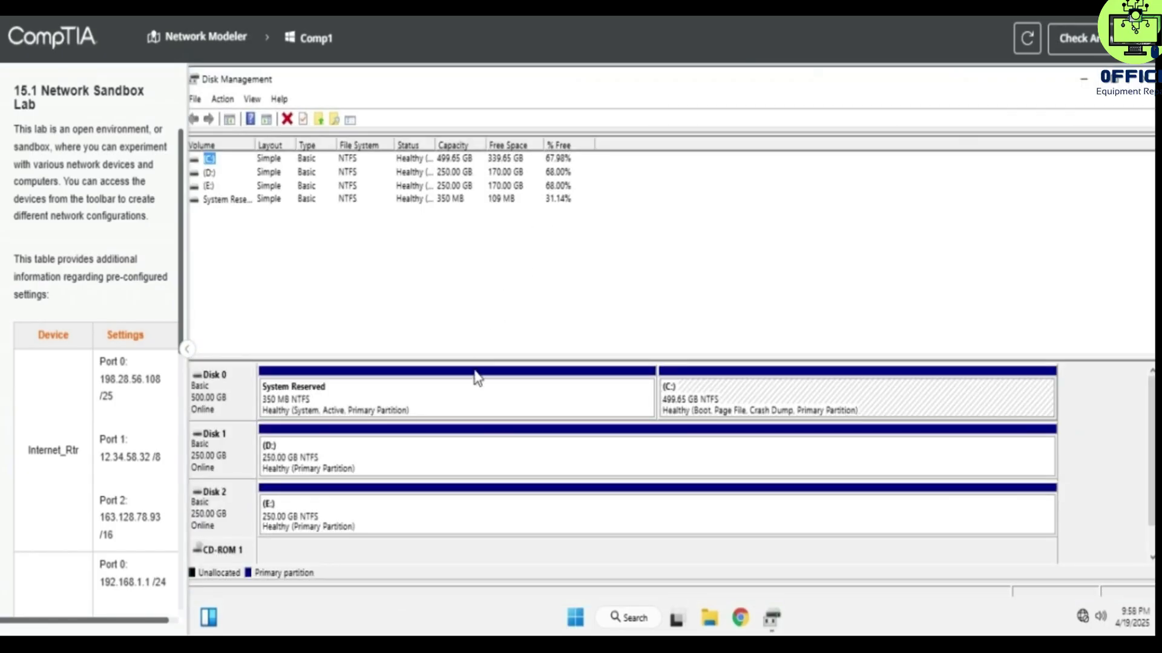
- Delete the D: volume on Disk 1, accepting the loss of its data
{"action": "scroll", "coordinate": [472, 390], "scroll_direction": "down", "scroll_amount": 1}
{"action": "scroll", "coordinate": [469, 405], "scroll_direction": "up", "scroll_amount": 1}
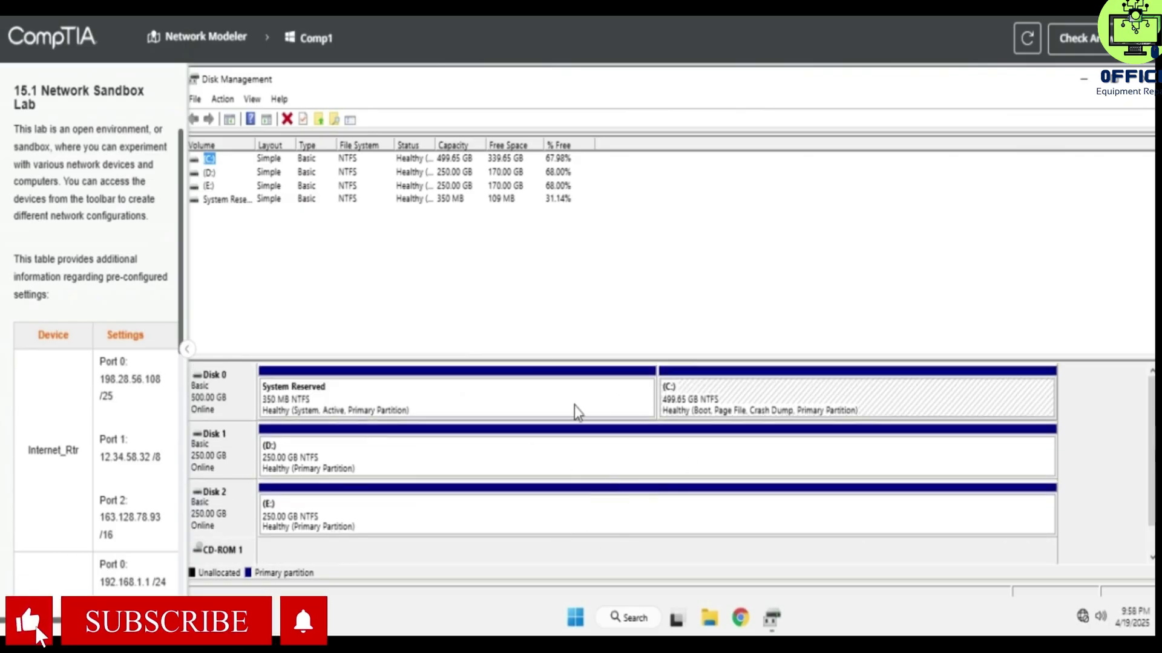
{"action": "left_click", "coordinate": [543, 458]}
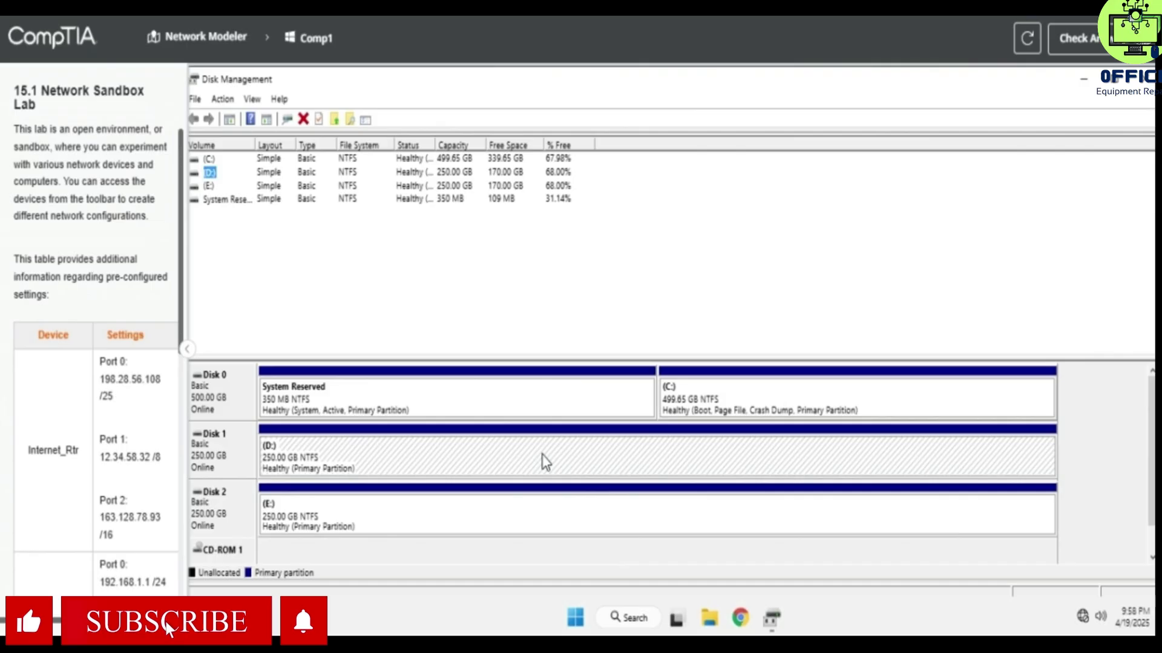
{"action": "right_click", "coordinate": [542, 457]}
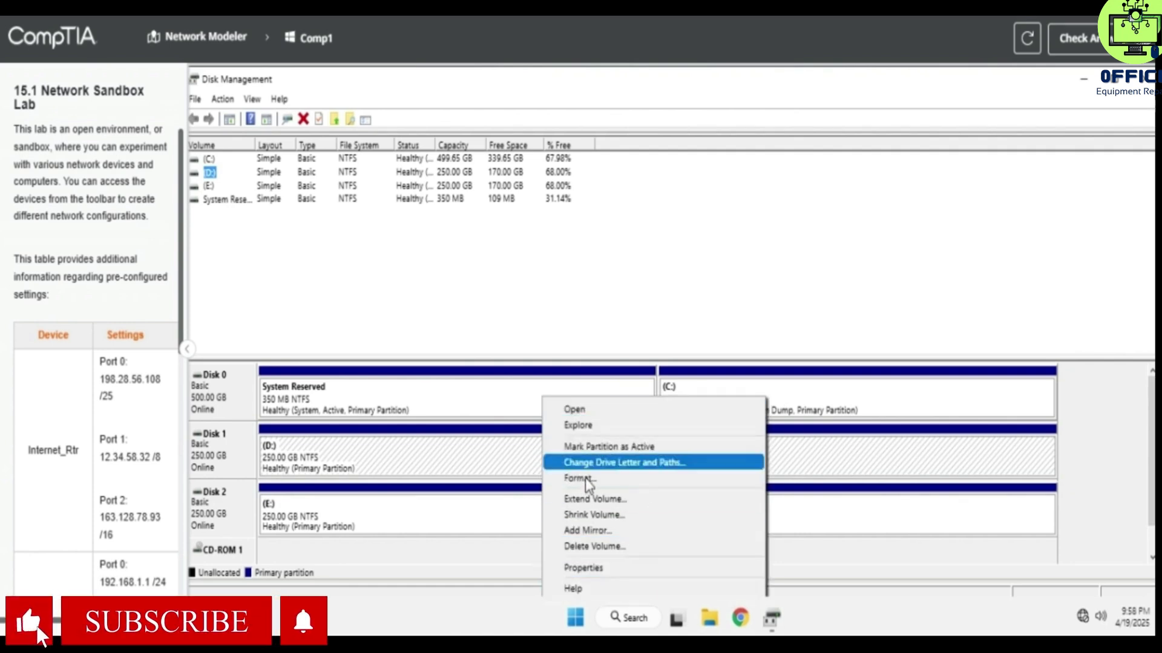
{"action": "left_click", "coordinate": [621, 547]}
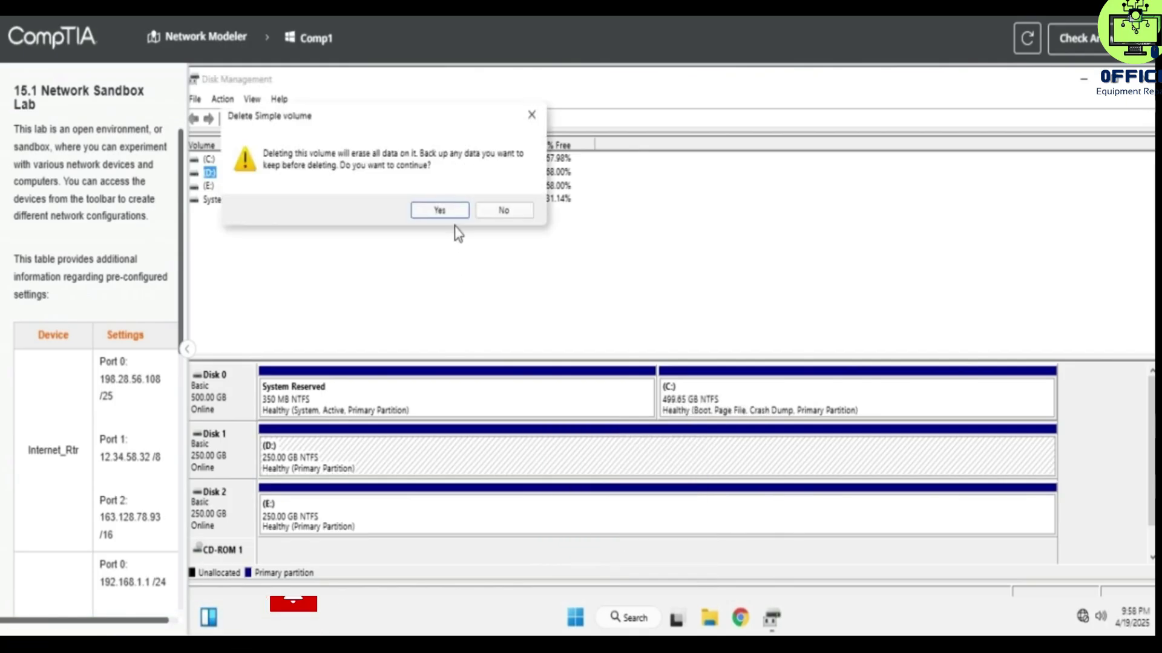
{"action": "left_click", "coordinate": [457, 210]}
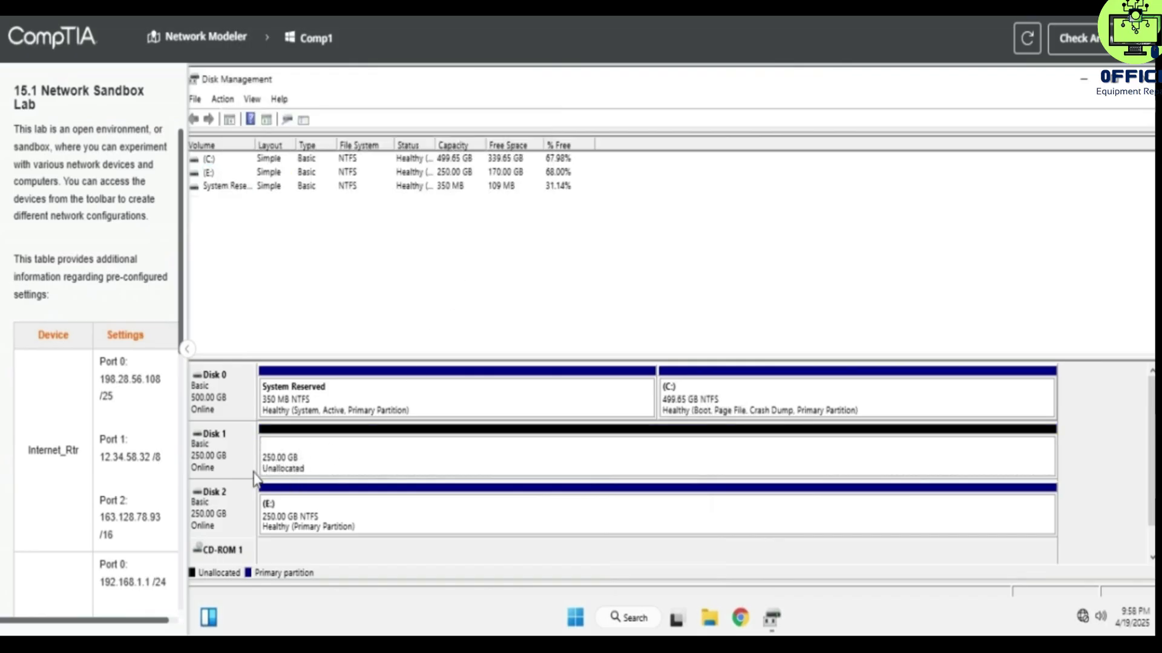
- Start a new simple volume in Disk 1's unallocated space with a size of 100000 MB
{"action": "right_click", "coordinate": [390, 468]}
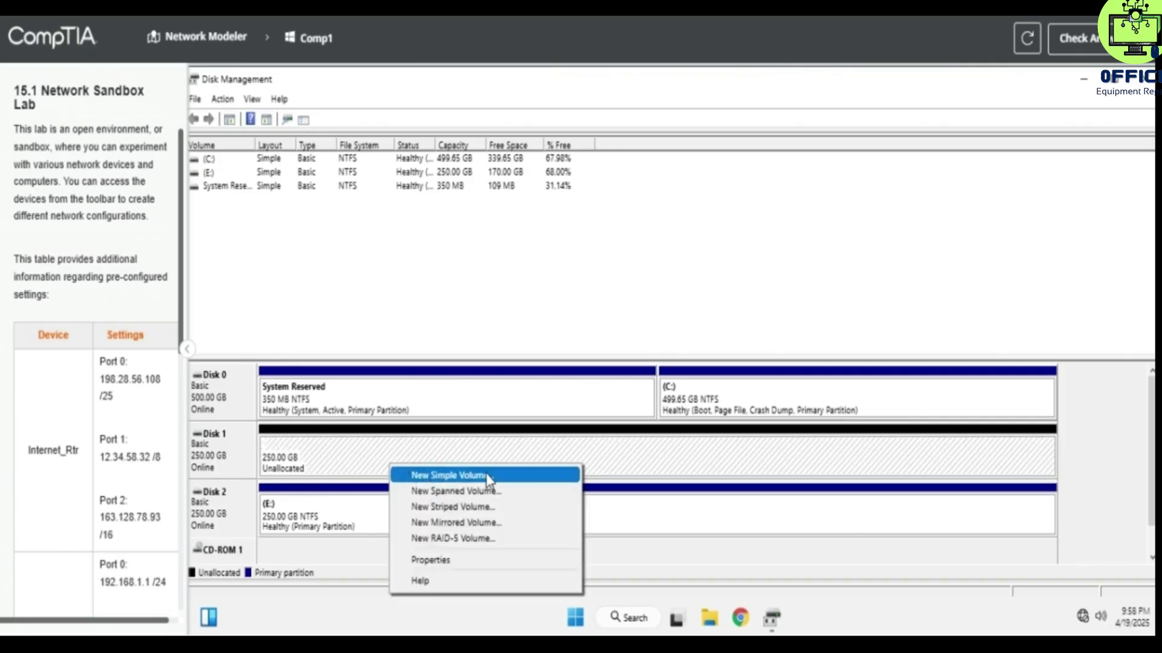
{"action": "left_click", "coordinate": [416, 475]}
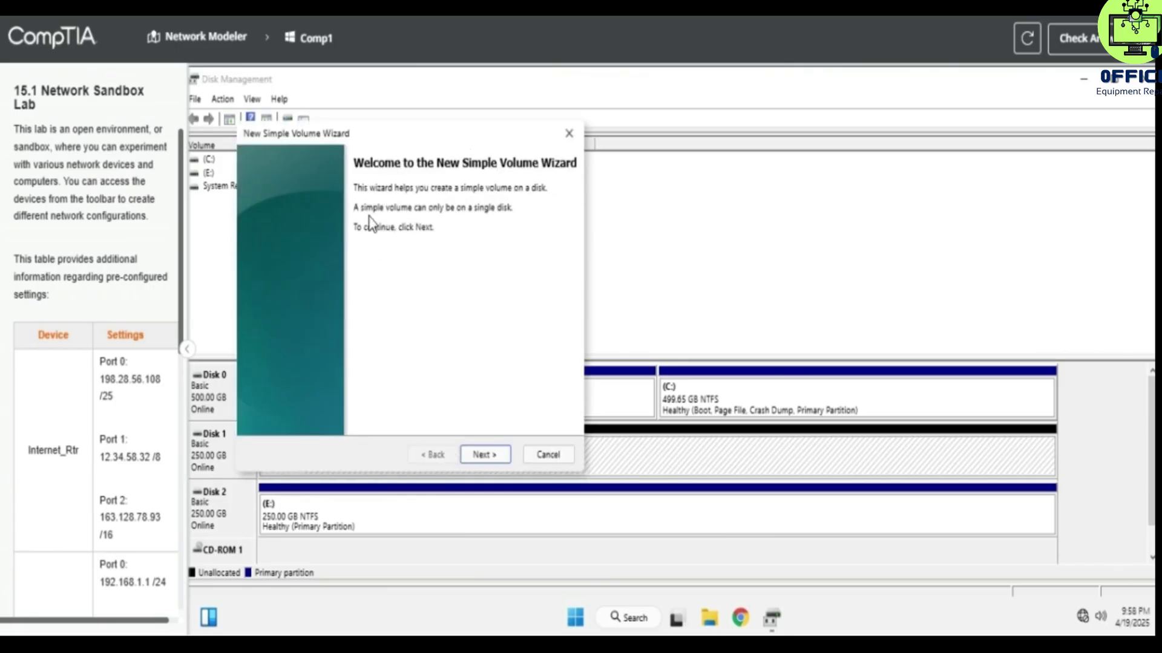
{"action": "left_click", "coordinate": [481, 455]}
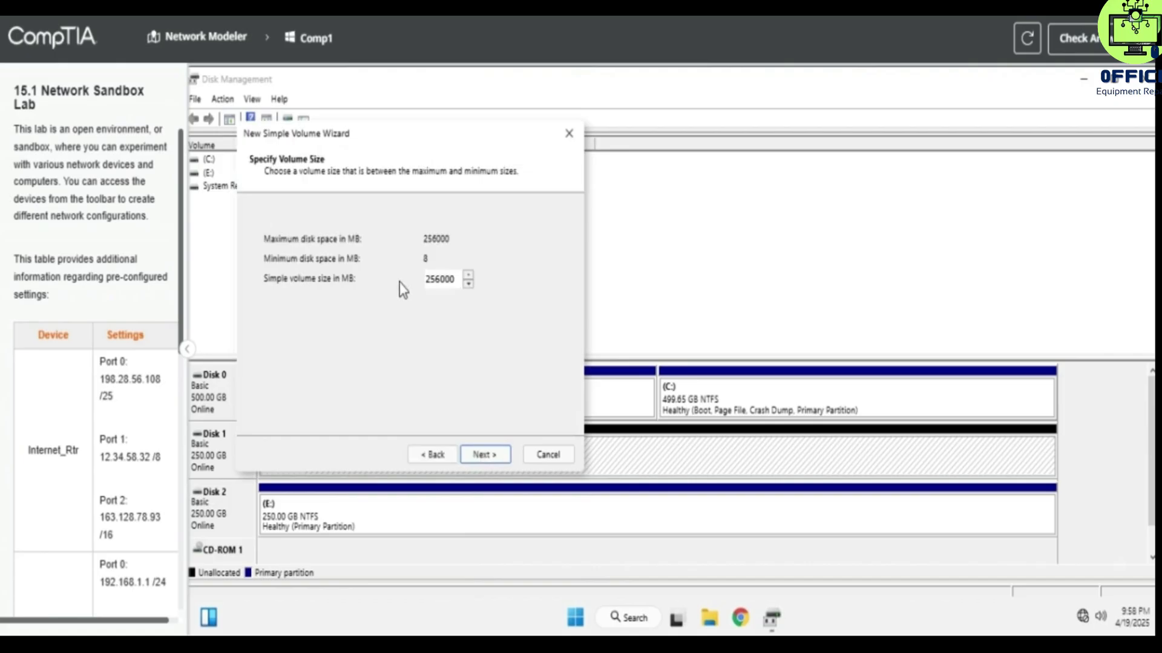
{"action": "left_click_drag", "start_coordinate": [457, 282], "coordinate": [376, 268]}
{"action": "type", "text": "100000"}
{"action": "left_click", "coordinate": [496, 458]}
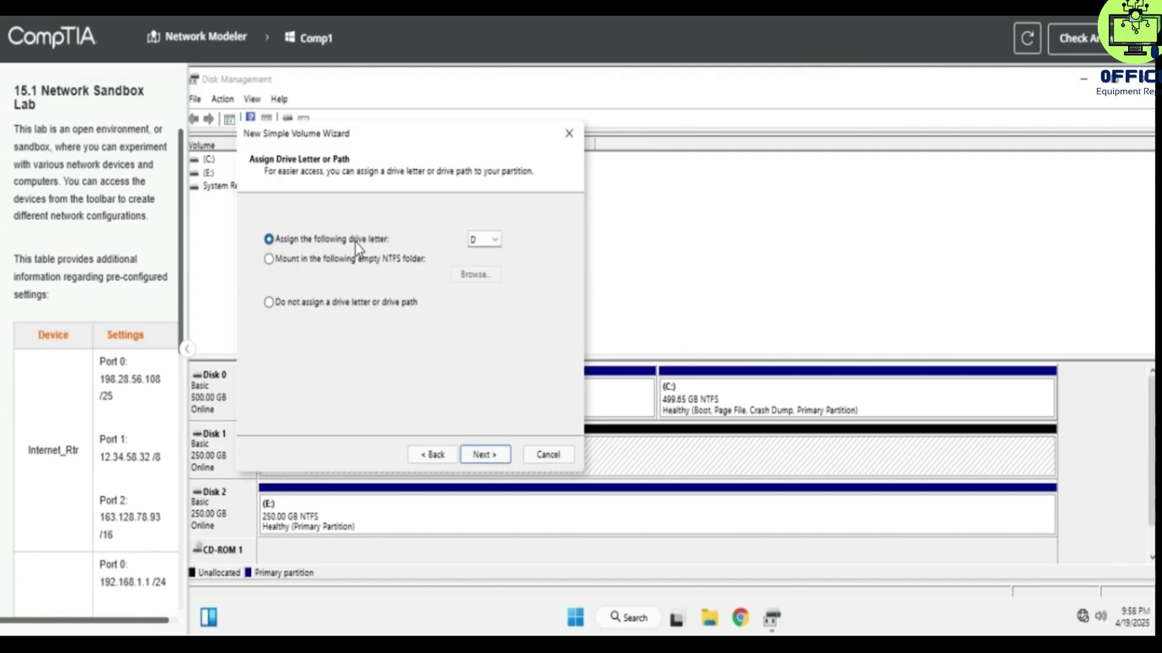
- Assign drive letter Z to the new simple volume
{"action": "left_click", "coordinate": [477, 241]}
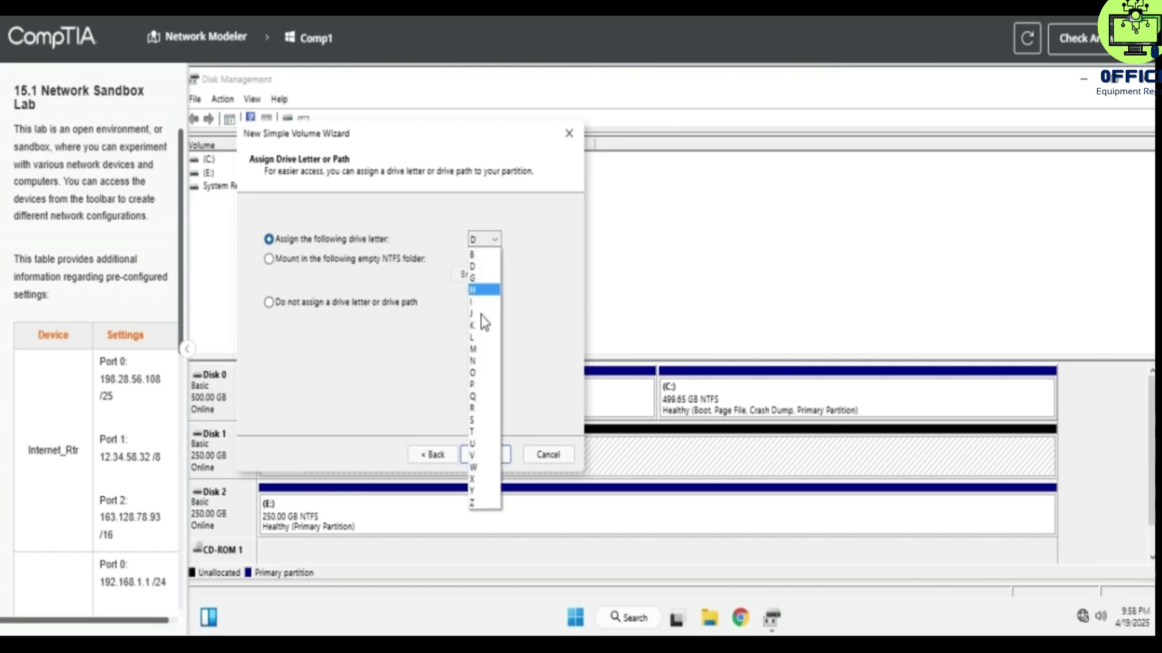
{"action": "left_click", "coordinate": [480, 505]}
{"action": "left_click", "coordinate": [494, 454]}
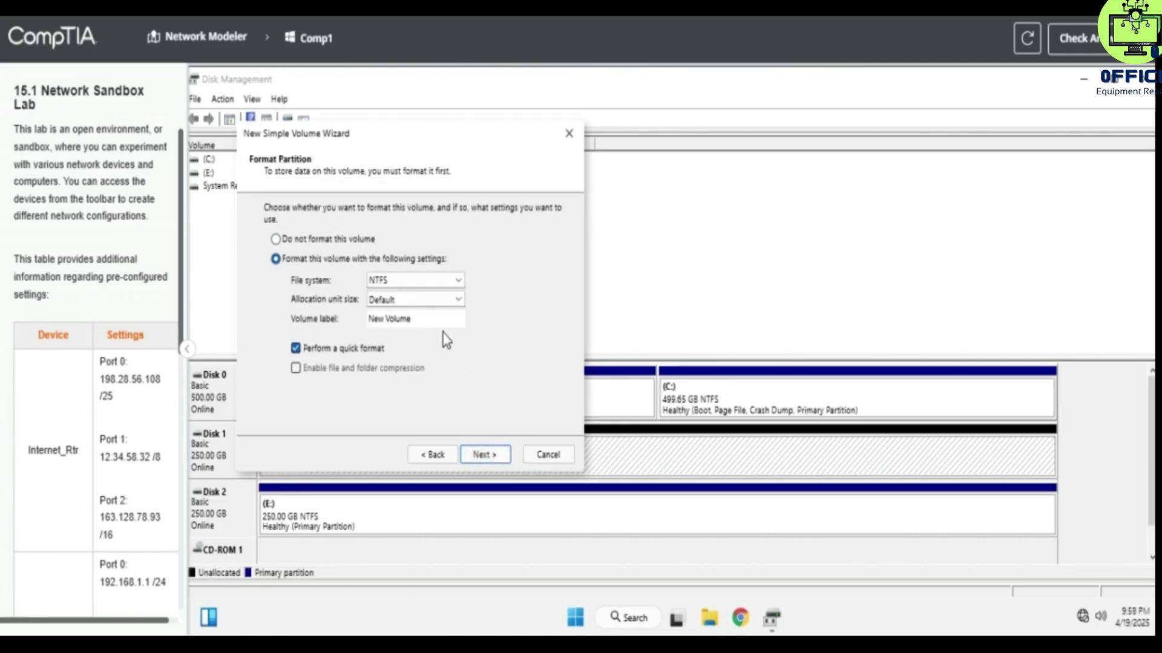
- Label the volume VolumeforDigitalDoctor, keeping the NTFS quick format, review the settings summary and create the volume
{"action": "left_click_drag", "start_coordinate": [439, 319], "coordinate": [359, 321]}
{"action": "key", "text": "BackSpace"}
{"action": "type", "text": "VolumeforDigitalDoctor"}
{"action": "left_click", "coordinate": [487, 454]}
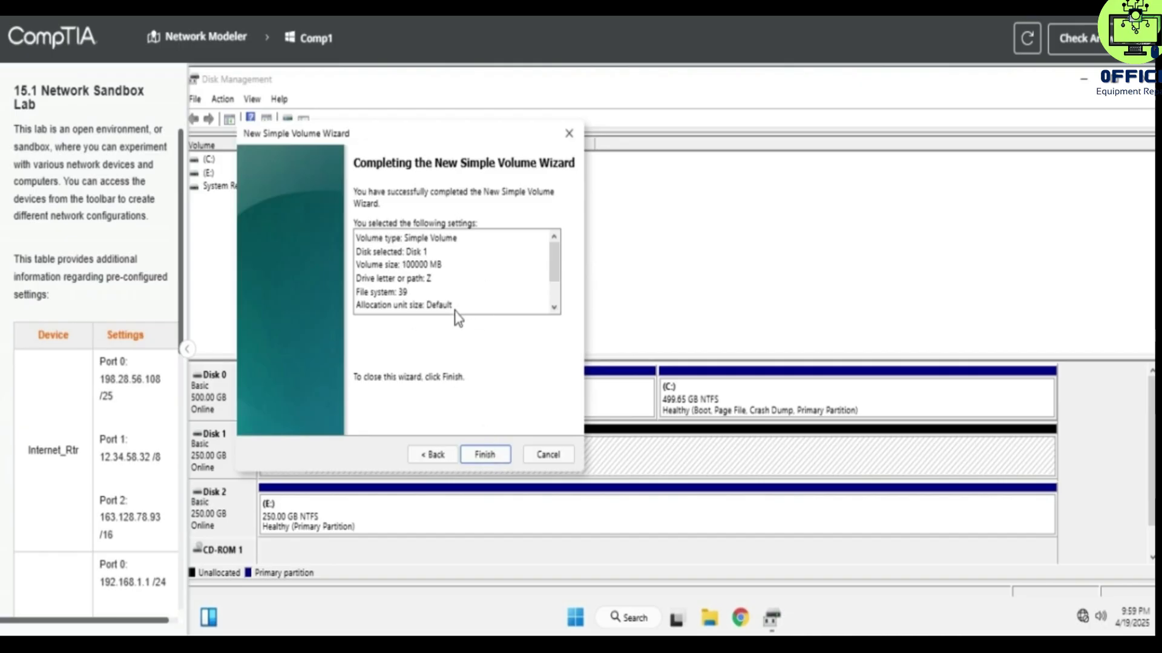
{"action": "scroll", "coordinate": [458, 317], "scroll_direction": "down", "scroll_amount": 1}
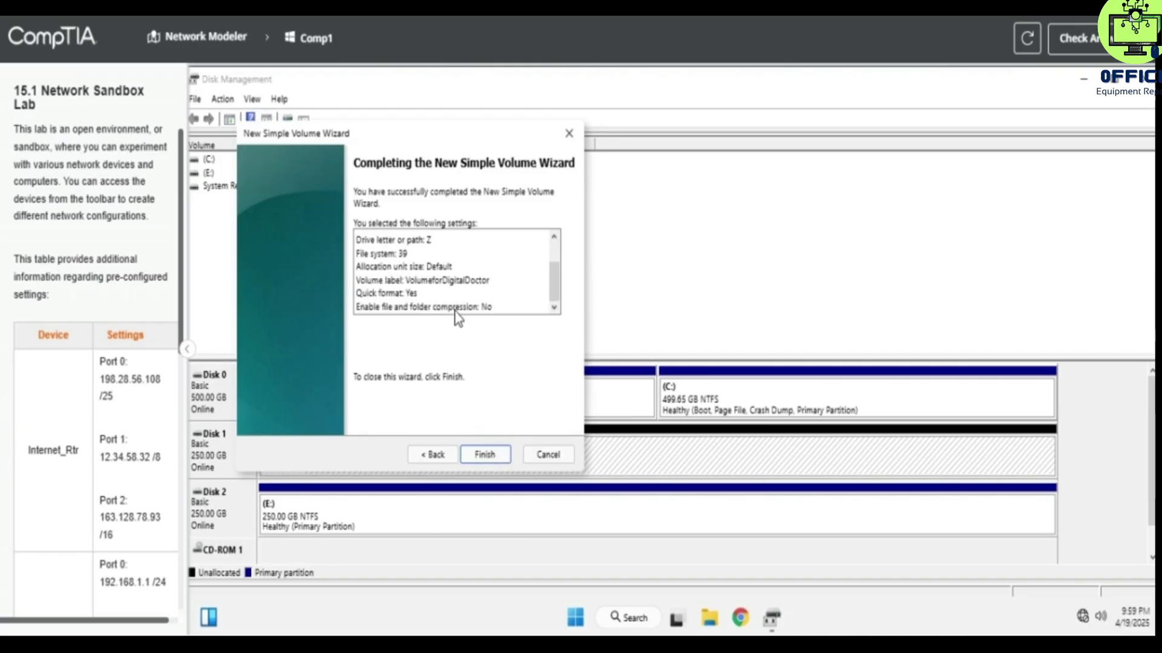
{"action": "scroll", "coordinate": [458, 318], "scroll_direction": "up", "scroll_amount": 1}
{"action": "left_click", "coordinate": [486, 455]}
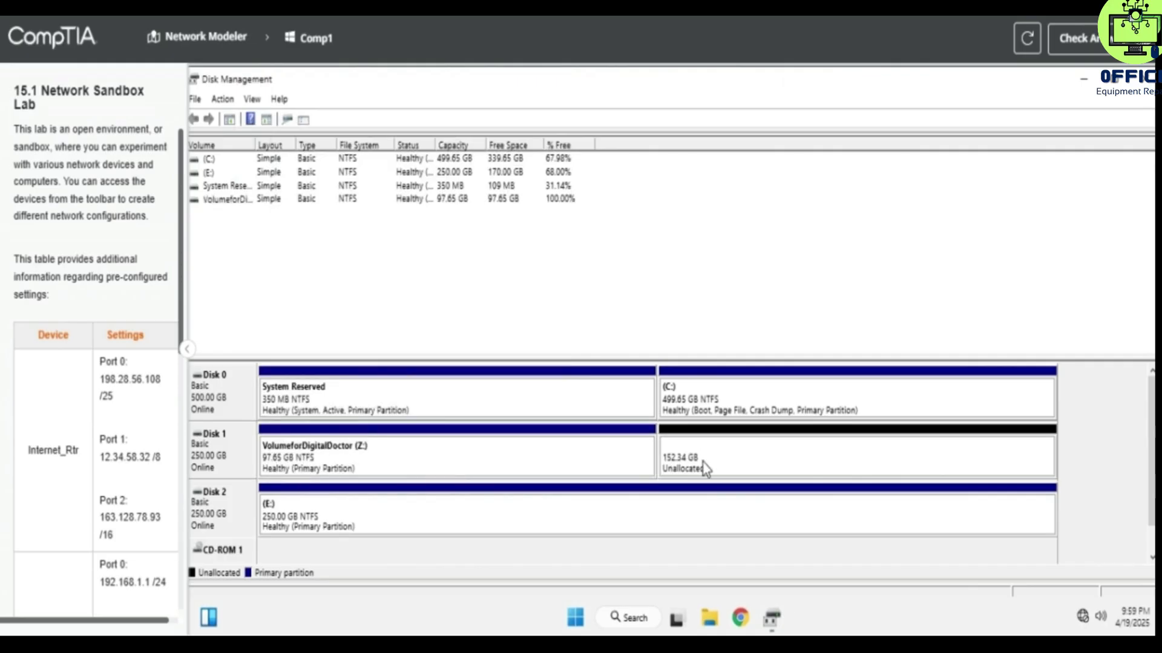
- Start a second simple volume using all 156000 MB left unallocated on Disk 1 and assign it drive letter B
{"action": "right_click", "coordinate": [744, 458]}
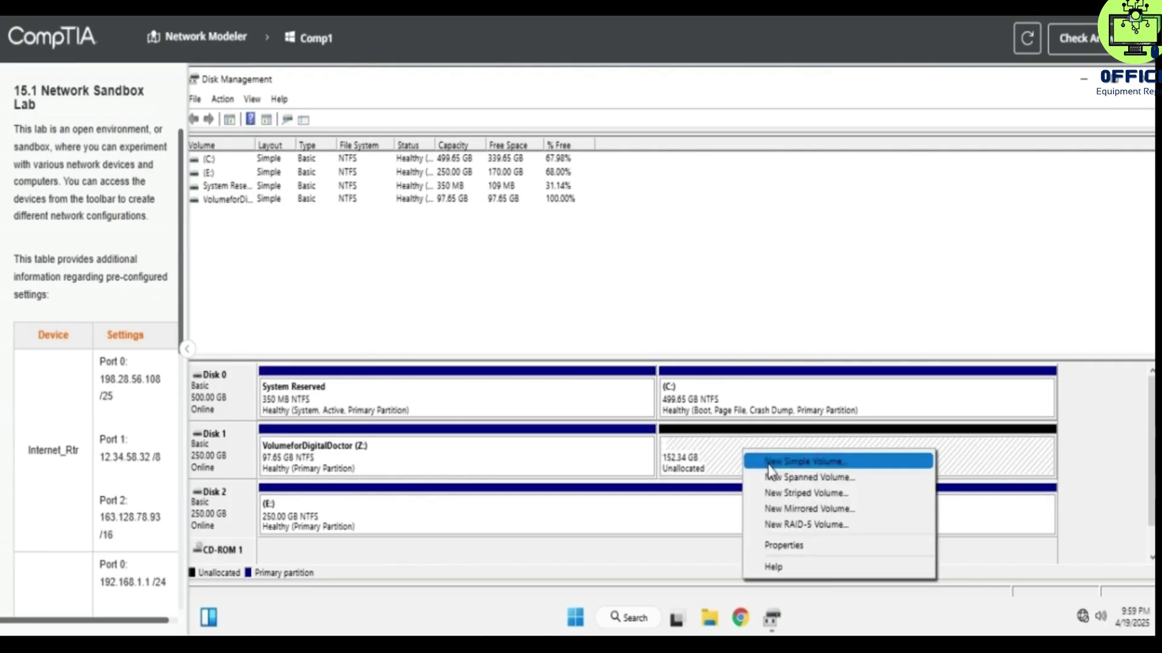
{"action": "left_click", "coordinate": [771, 462]}
{"action": "left_click", "coordinate": [511, 474]}
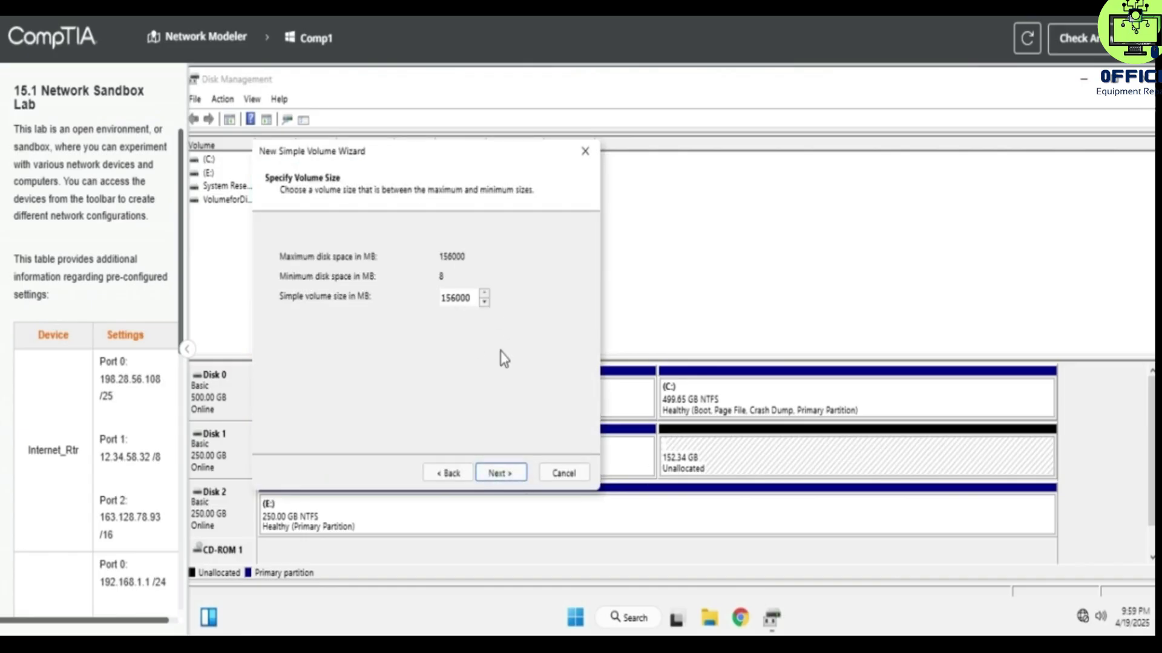
{"action": "left_click", "coordinate": [502, 472]}
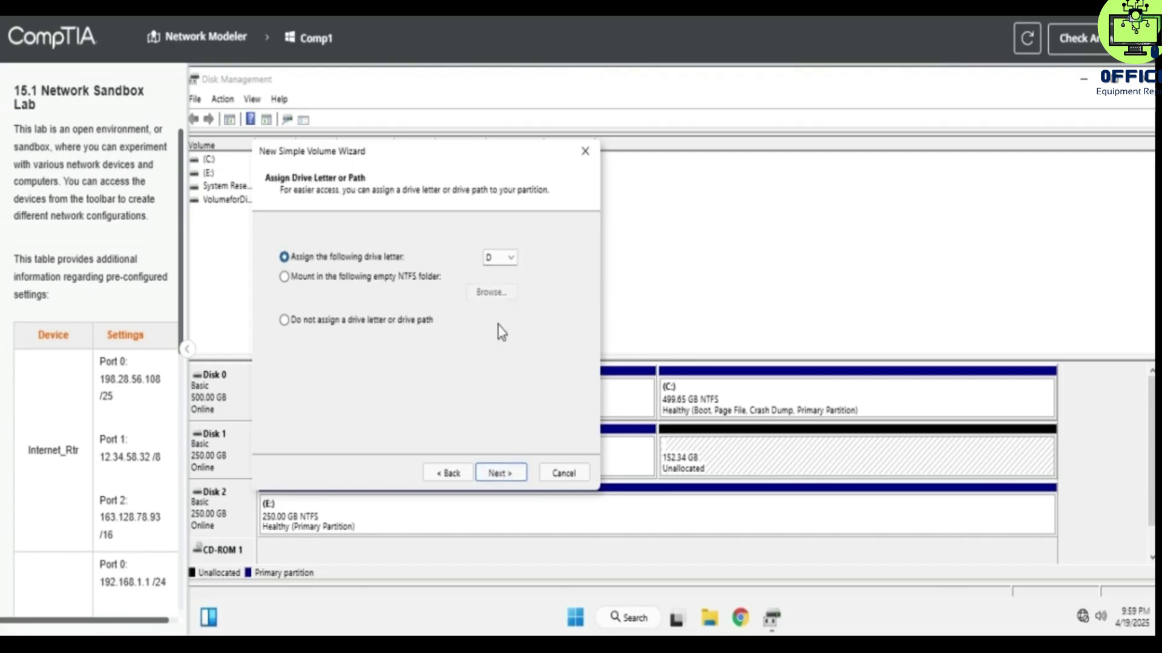
{"action": "left_click", "coordinate": [500, 260]}
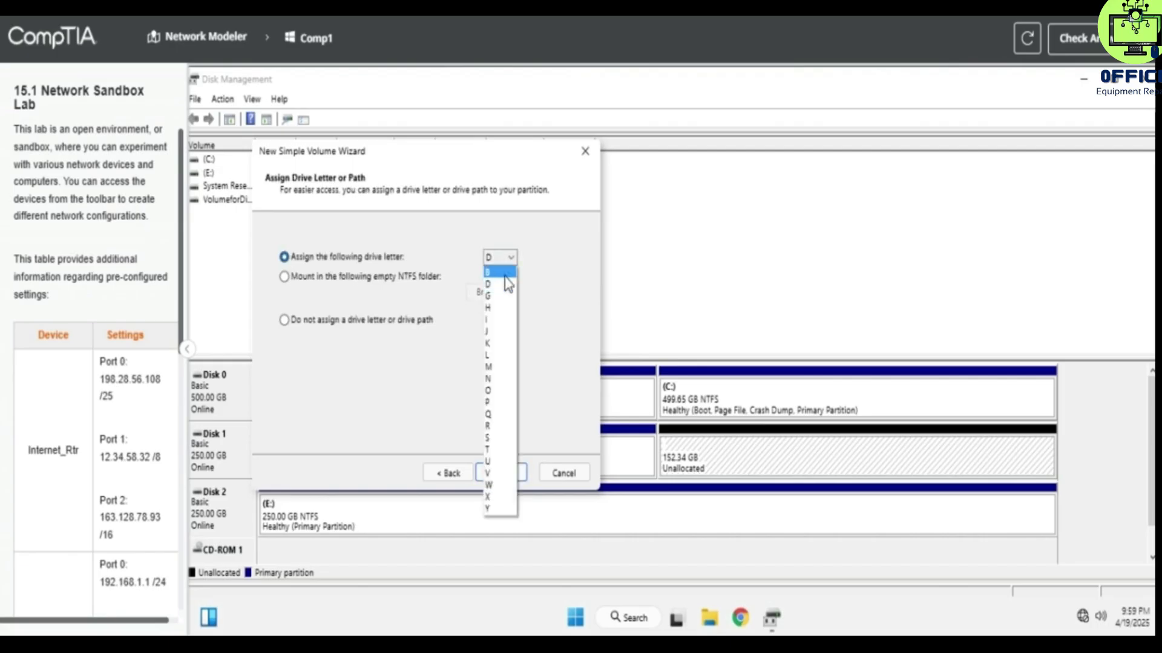
{"action": "left_click", "coordinate": [500, 272]}
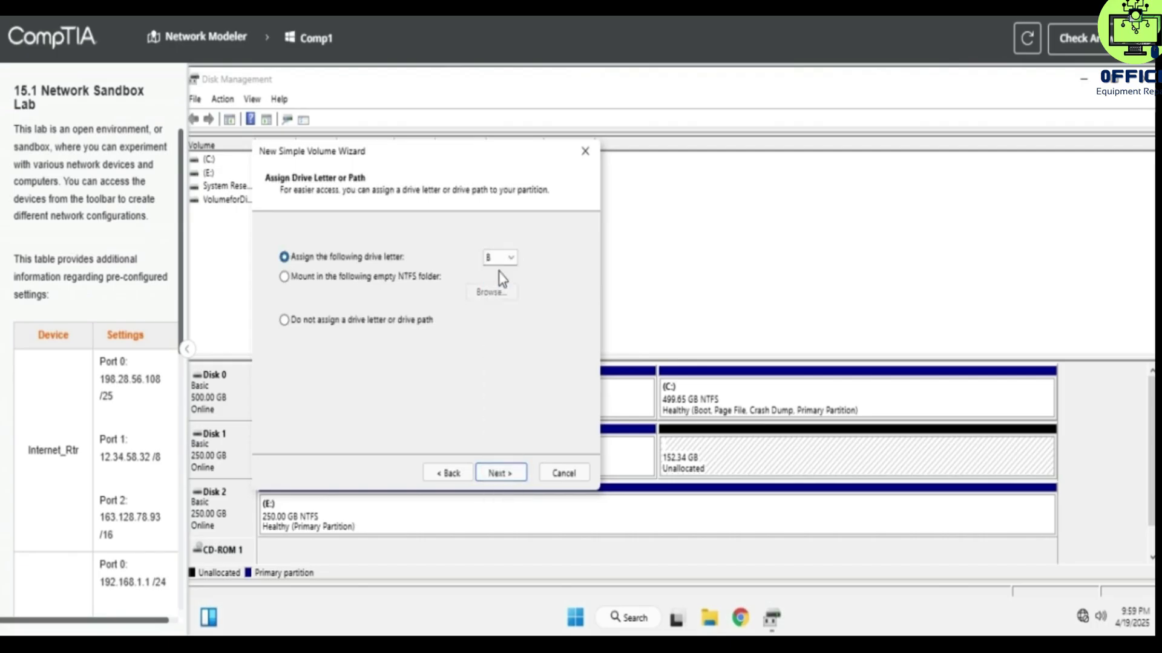
{"action": "left_click", "coordinate": [505, 472]}
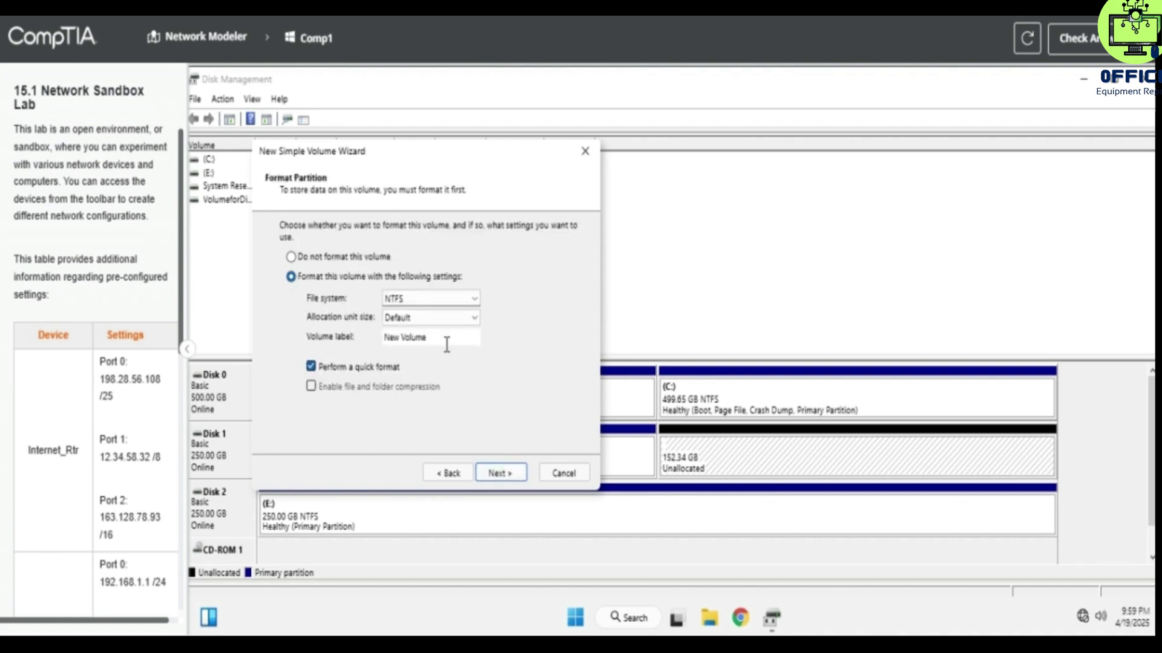
- Label the second volume Volumeforyou, keeping the NTFS quick format, and create it
{"action": "left_click_drag", "start_coordinate": [447, 345], "coordinate": [373, 332]}
{"action": "type", "text": "Volumeforyou"}
{"action": "left_click", "coordinate": [507, 472]}
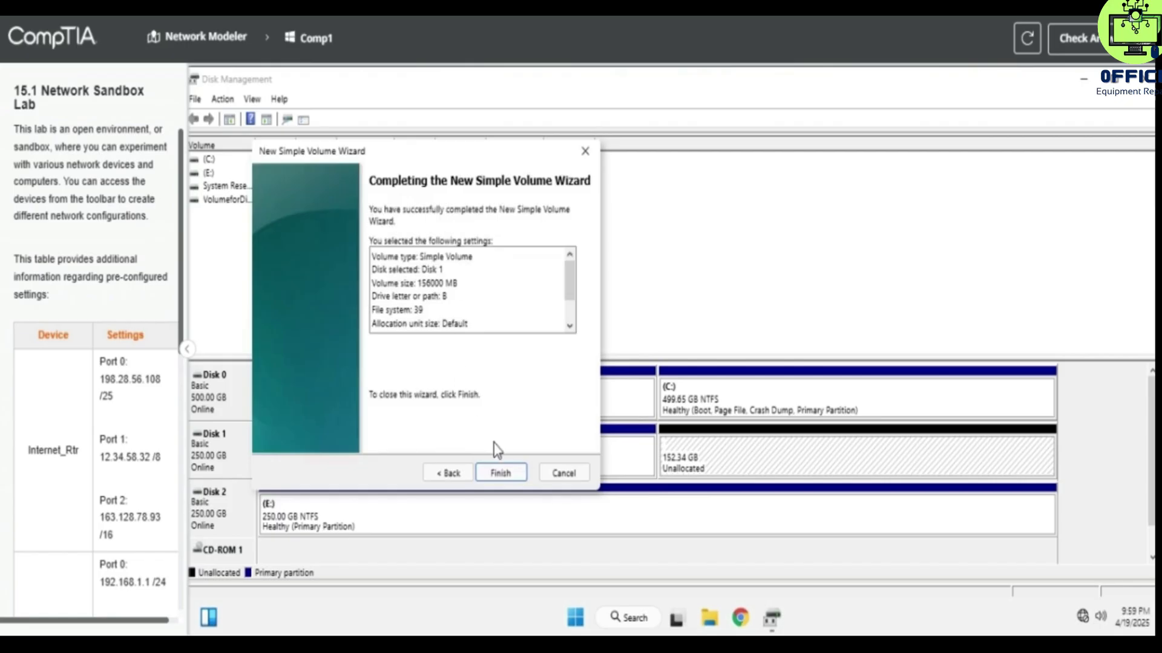
{"action": "left_click", "coordinate": [501, 474]}
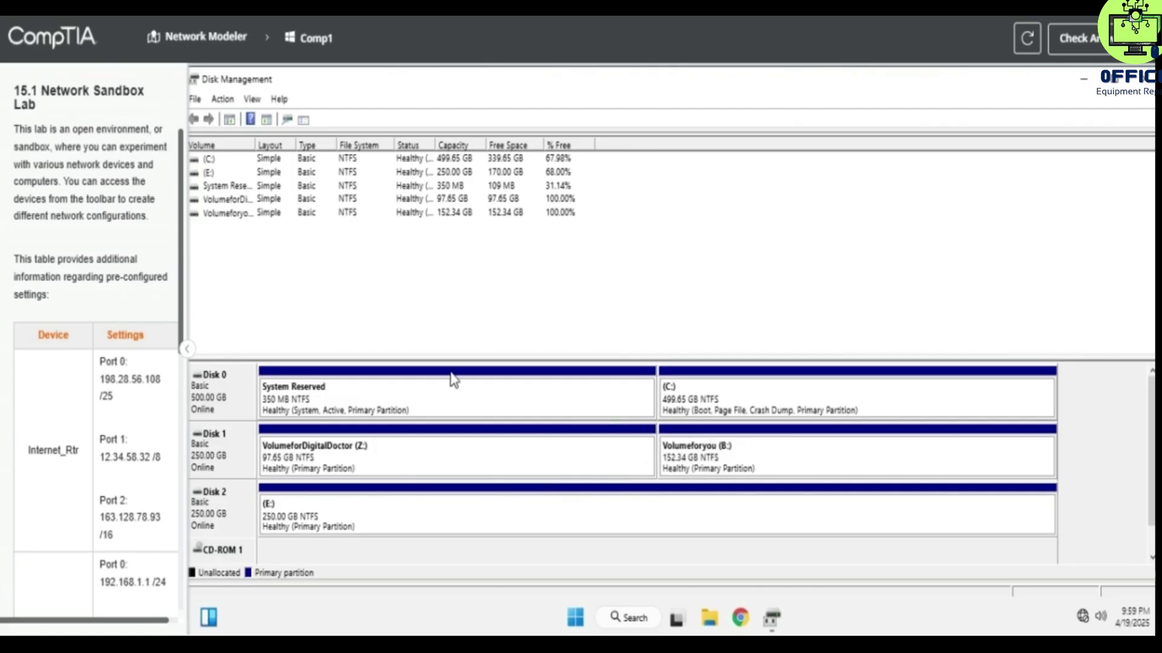
{"action": "left_click", "coordinate": [219, 203]}
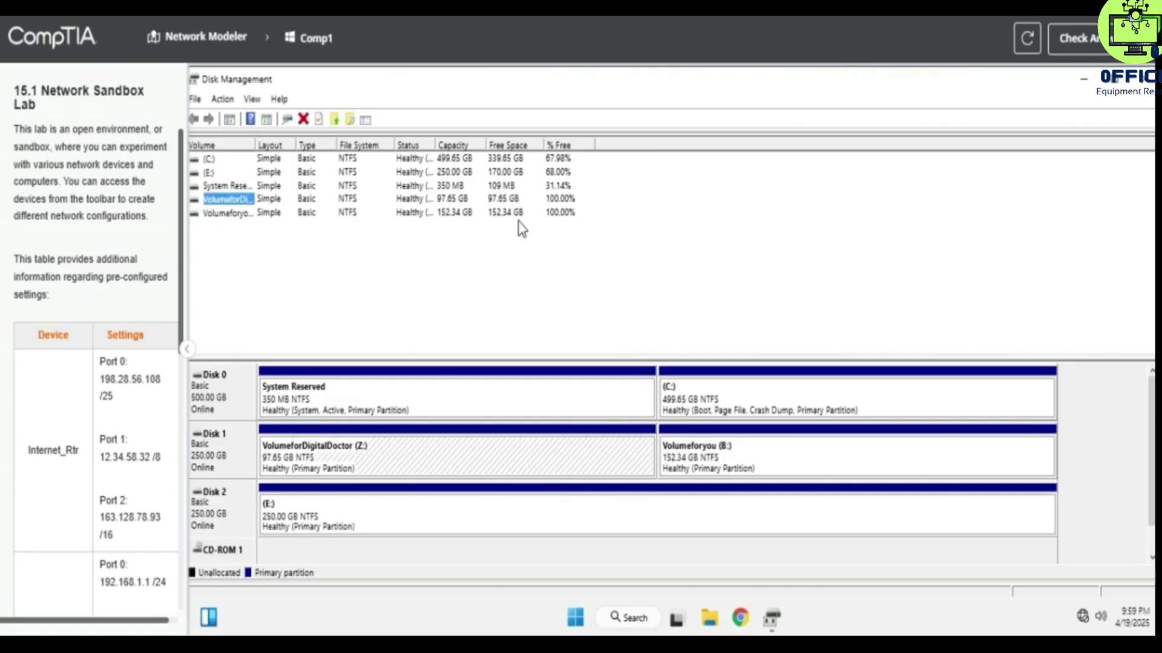
{"action": "left_click", "coordinate": [361, 348]}
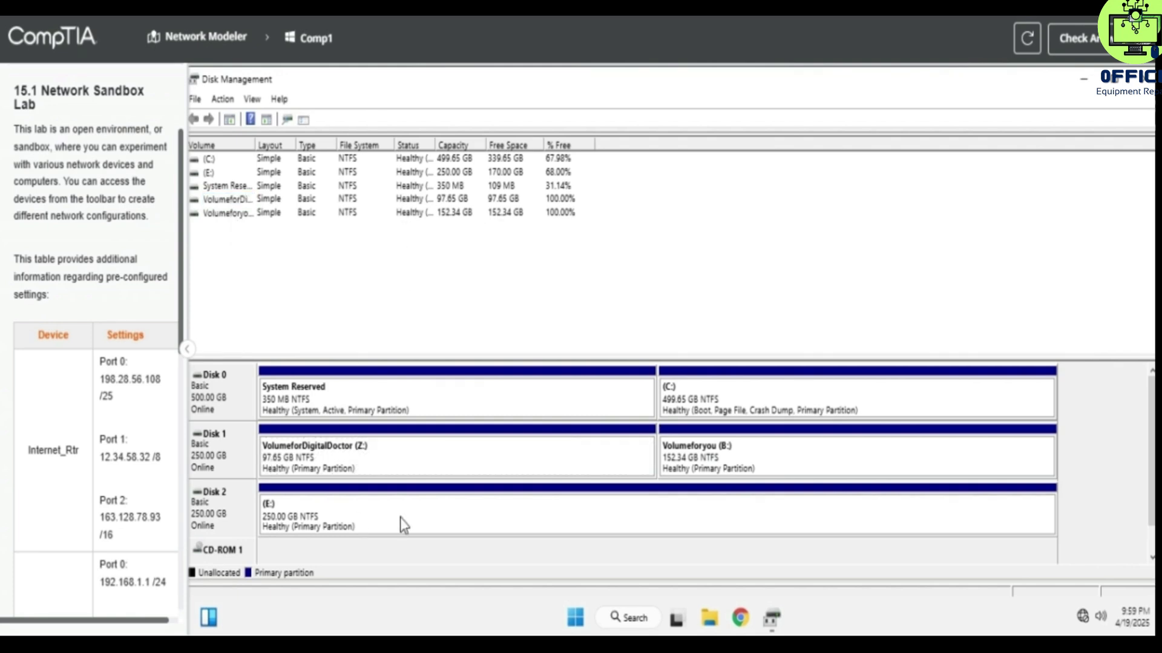